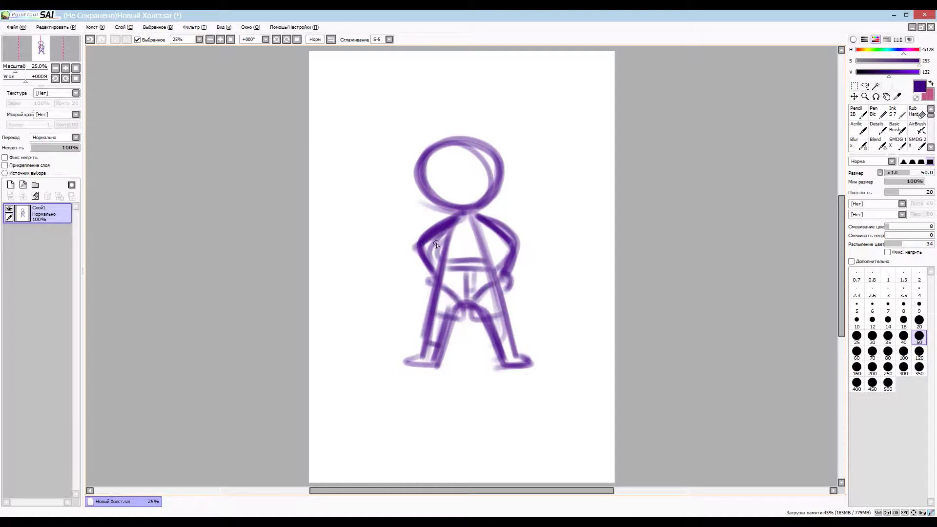
Sketch the cape, hair bun, ear and wavy hair on the purple figure.
mouse_move(425, 244)
mouse_down()
mouse_move(356, 274)
mouse_move(434, 322)
mouse_up()
drag(459, 137, 464, 93)
drag(503, 171, 498, 195)
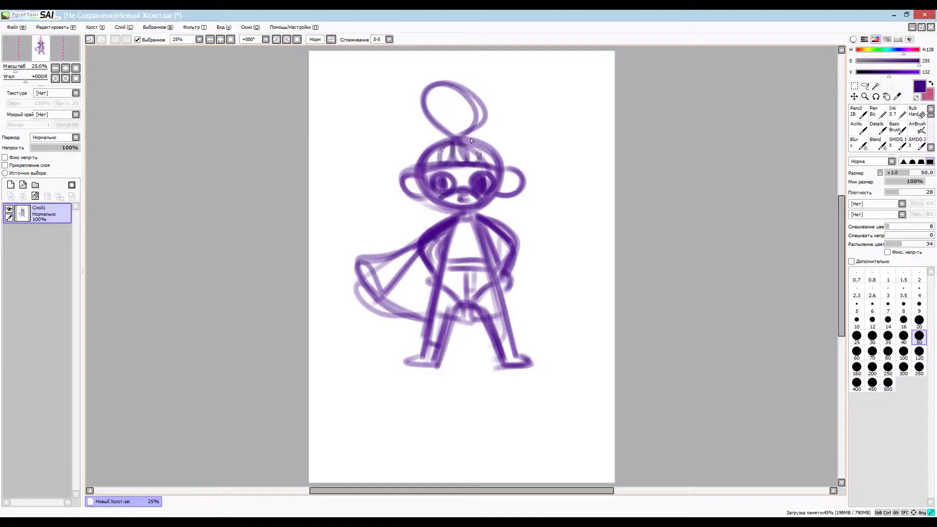
drag(406, 163, 514, 163)
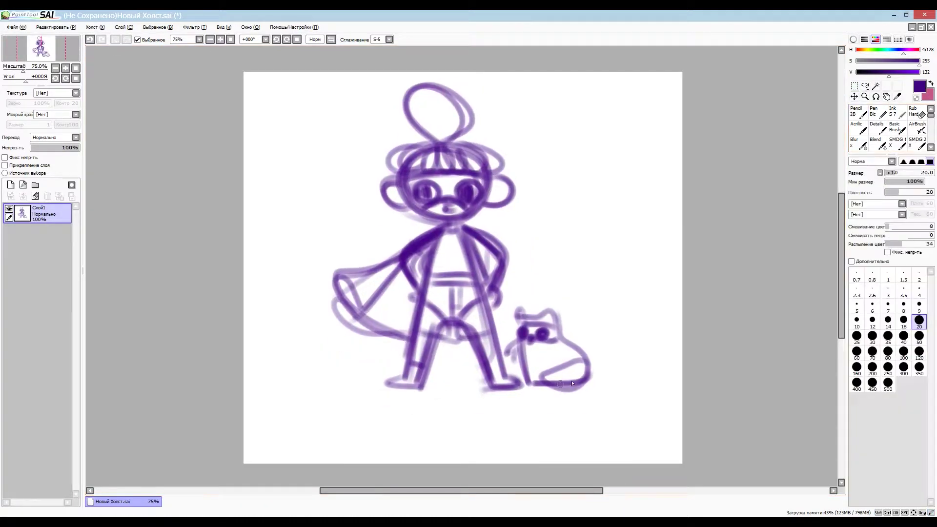
Sketch the ground line, clouds, hill and spike, then shift the sketch slightly right.
drag(293, 449, 669, 446)
drag(586, 448, 625, 376)
drag(244, 259, 386, 253)
drag(542, 313, 585, 200)
drag(244, 400, 439, 464)
drag(477, 319, 491, 319)
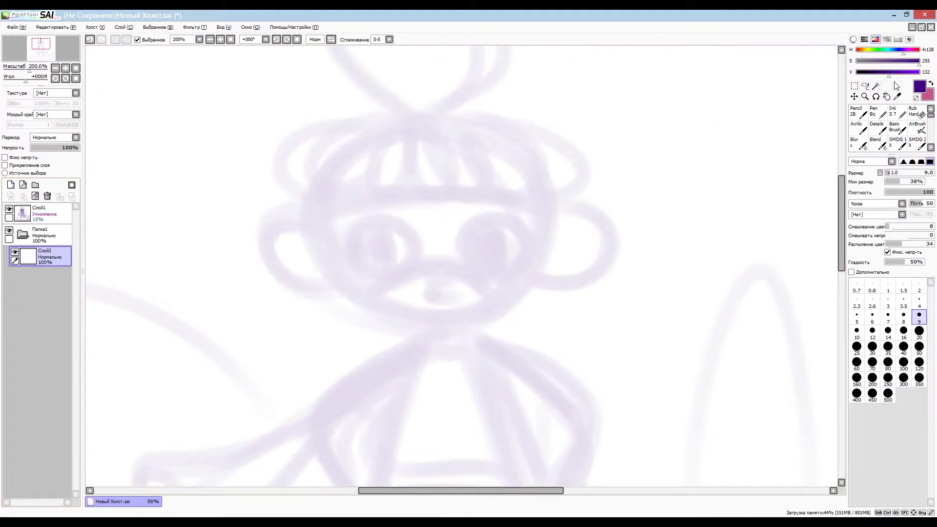
Outline the face and right ear in beige with the textured brush.
click(920, 331)
mouse_move(535, 176)
mouse_down()
mouse_move(400, 315)
mouse_move(332, 195)
mouse_up()
drag(549, 225, 532, 290)
drag(351, 186, 488, 313)
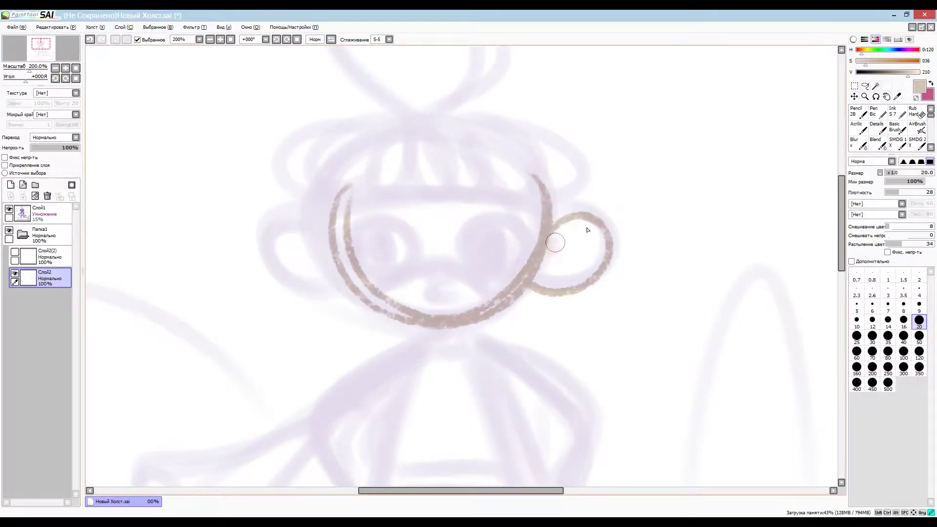
Fill the face and both ears with beige using a larger textured brush.
click(919, 335)
drag(561, 229, 586, 279)
drag(513, 195, 415, 313)
drag(323, 225, 274, 263)
drag(342, 146, 537, 220)
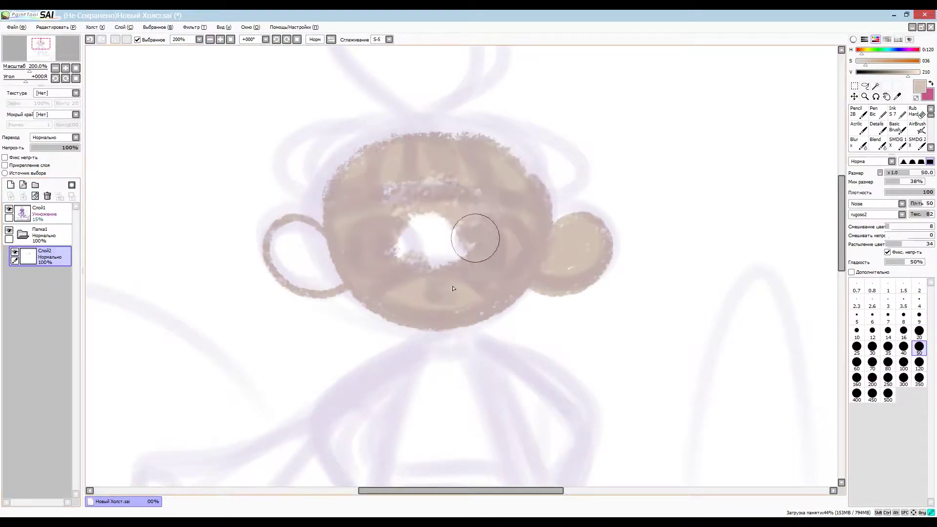
drag(405, 215, 493, 264)
drag(332, 230, 283, 284)
Paint both beige legs and feet with a smaller brush.
click(919, 331)
drag(388, 183, 342, 457)
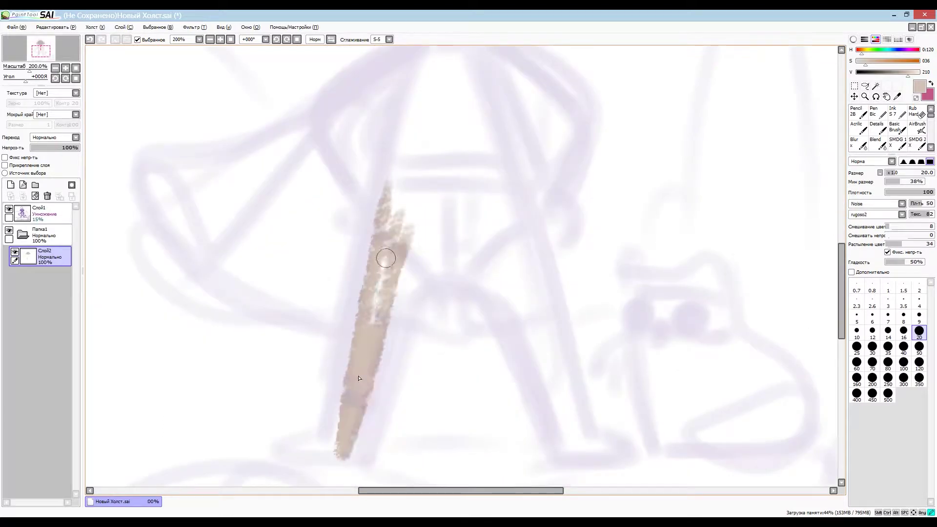
drag(410, 224, 342, 454)
drag(488, 214, 586, 454)
drag(520, 215, 581, 459)
click(873, 330)
drag(352, 447, 283, 456)
drag(571, 449, 625, 452)
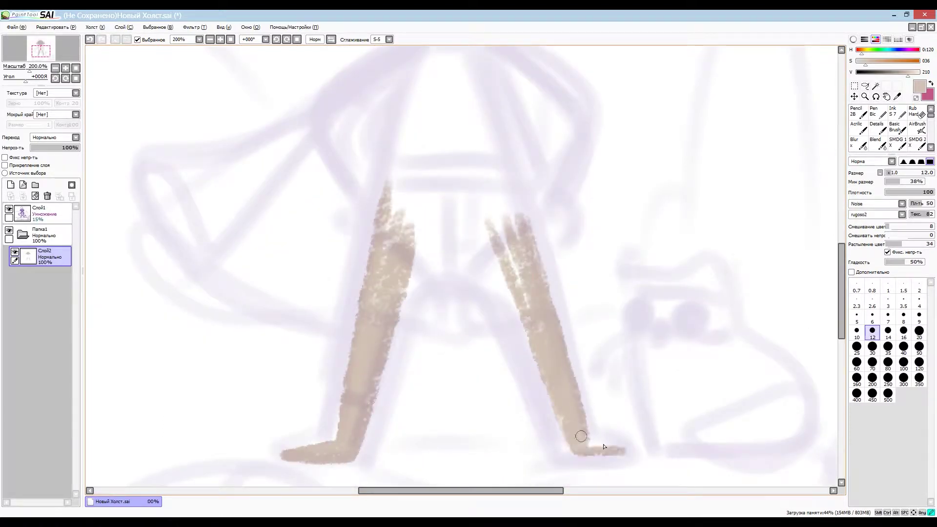
scroll(604, 447, down, 5)
scroll(322, 187, up, 10)
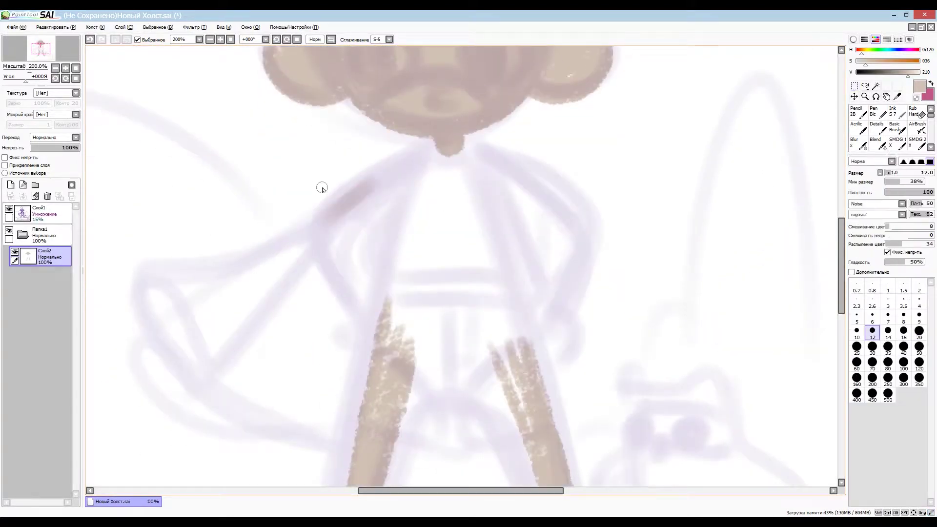
Paint the arms from shoulders to hips, checking them in a mirrored view.
key(ctrl+z)
mouse_move(430, 149)
mouse_down()
mouse_move(322, 235)
mouse_move(361, 342)
mouse_up()
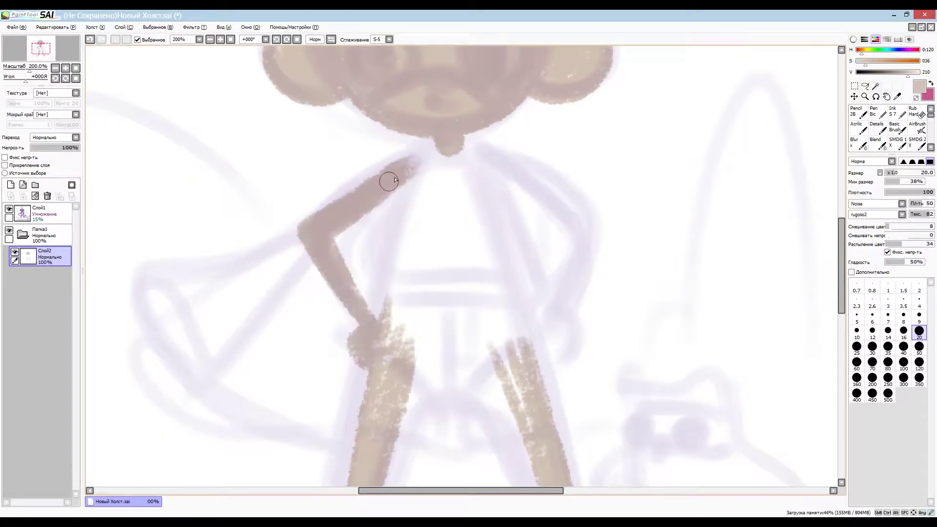
drag(483, 149, 581, 219)
key(h)
drag(360, 203, 379, 373)
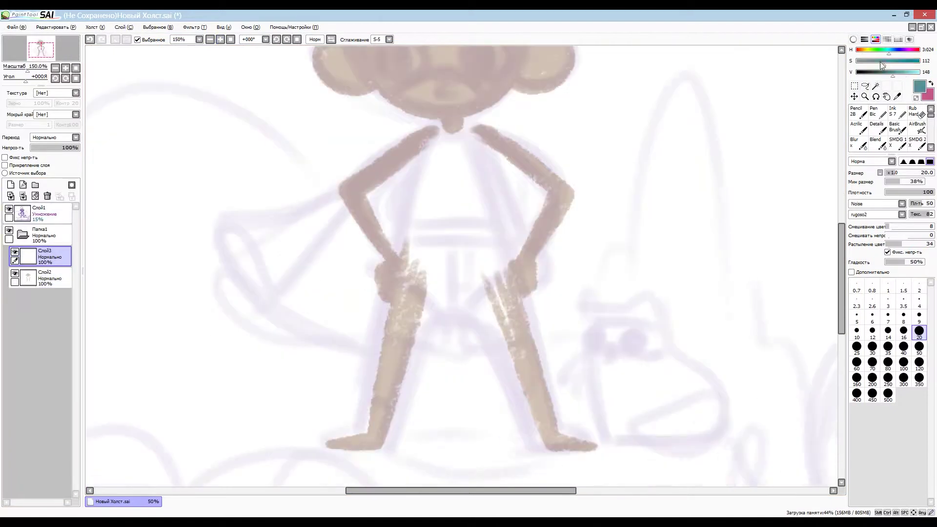
Outline and fill teal shorts over the hips, covering all white spots.
drag(411, 222, 380, 354)
drag(493, 222, 532, 349)
drag(381, 349, 532, 352)
drag(400, 215, 498, 218)
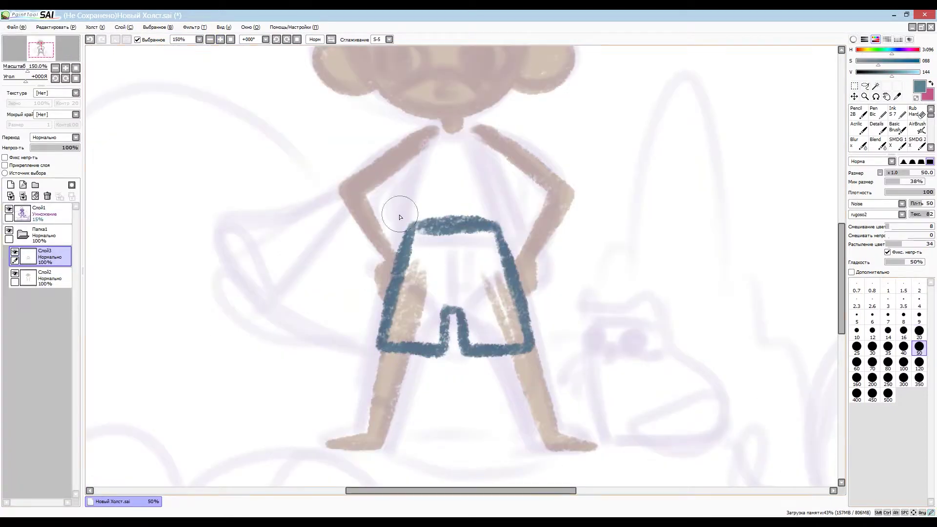
drag(415, 244, 512, 332)
click(903, 332)
drag(454, 293, 522, 342)
drag(435, 337, 377, 310)
Add a layer for the briefs and shift them to yellow with Hue/Saturation.
click(11, 185)
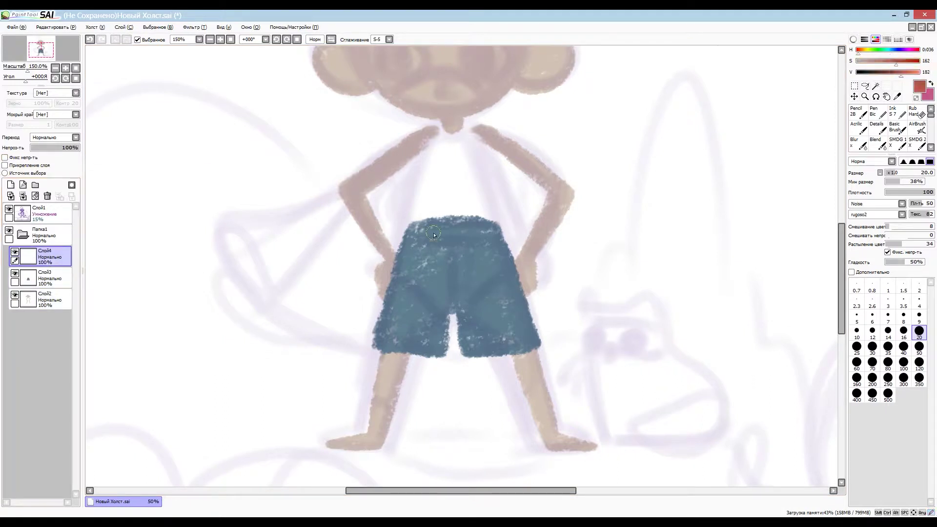
key(ctrl+u)
drag(136, 227, 170, 228)
drag(136, 256, 161, 258)
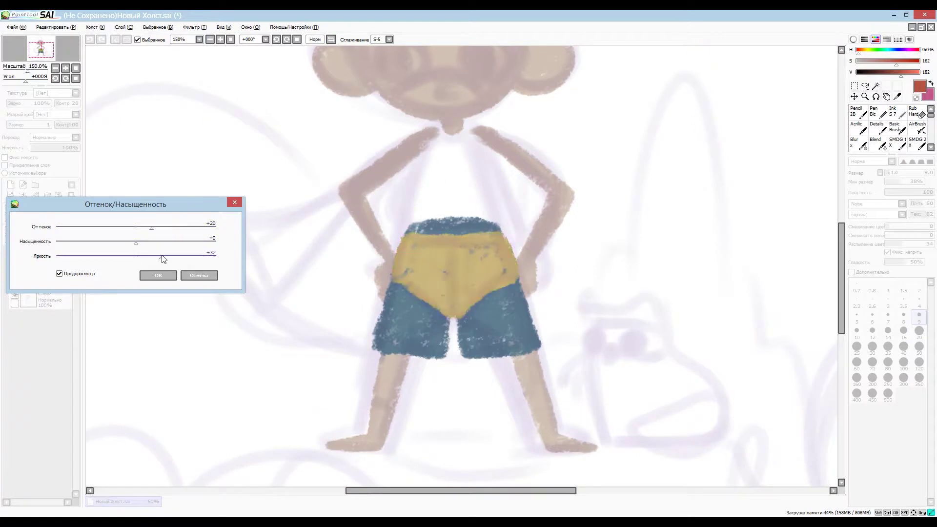
click(158, 276)
scroll(407, 216, up, 1)
Paint the orange shirt over the torso on a new layer beneath the shorts.
key(ctrl+shift+n)
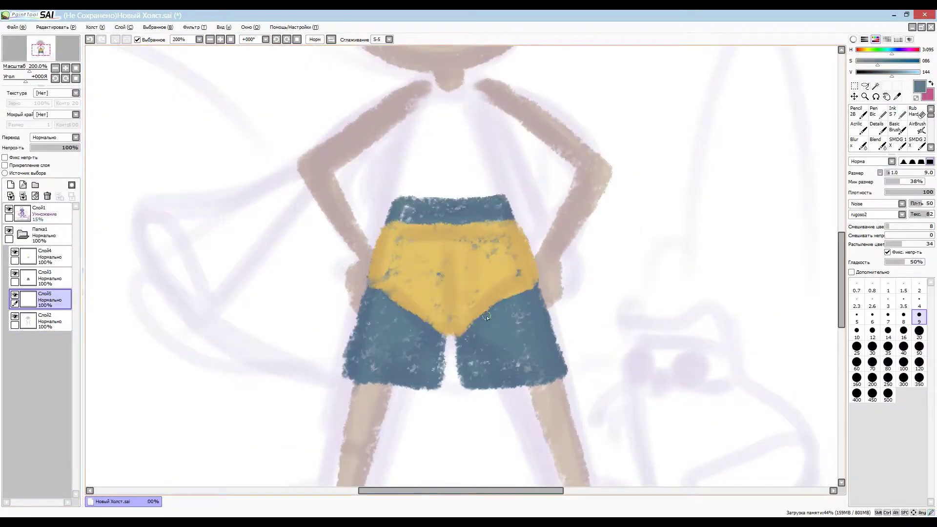
drag(429, 73, 493, 185)
mouse_move(386, 117)
mouse_down()
mouse_move(512, 107)
mouse_move(493, 83)
mouse_move(477, 185)
mouse_up()
key(bracketright)
key(bracketright)
key(bracketright)
scroll(477, 185, down, 2)
Adjust the shorts' colour with Hue/Saturation.
key(ctrl+u)
click(158, 275)
scroll(459, 266, up, 3)
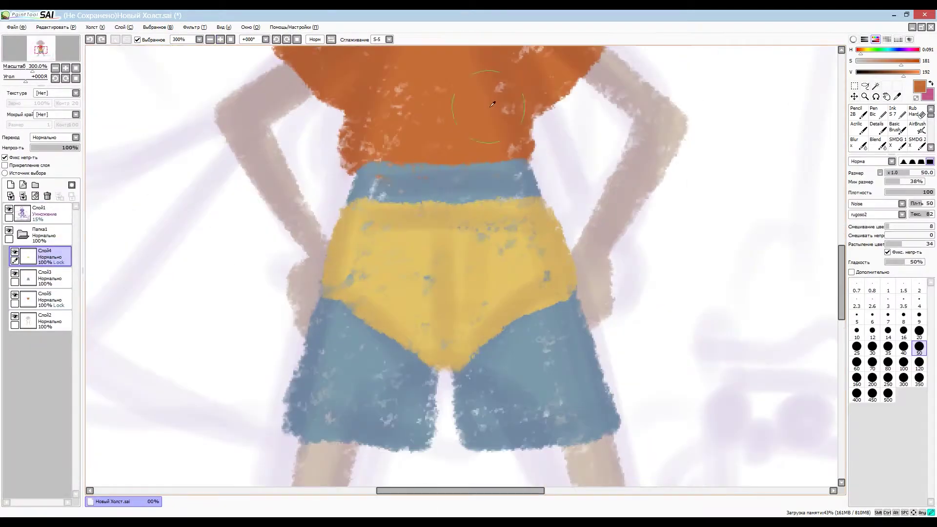
scroll(260, 93, down, 1)
scroll(430, 147, up, 1)
Paint a yellow mask band, then draw dark eyes, ear arcs and nose.
drag(301, 247, 563, 248)
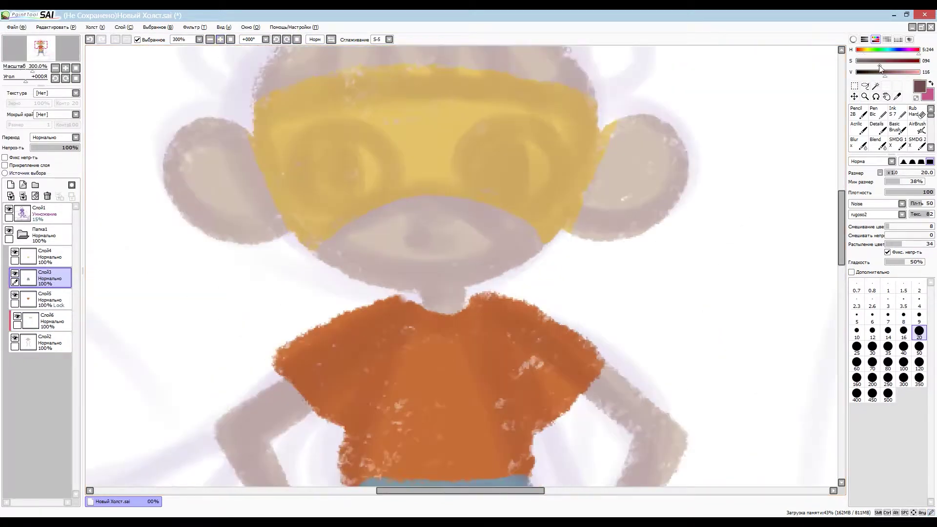
drag(468, 129, 470, 131)
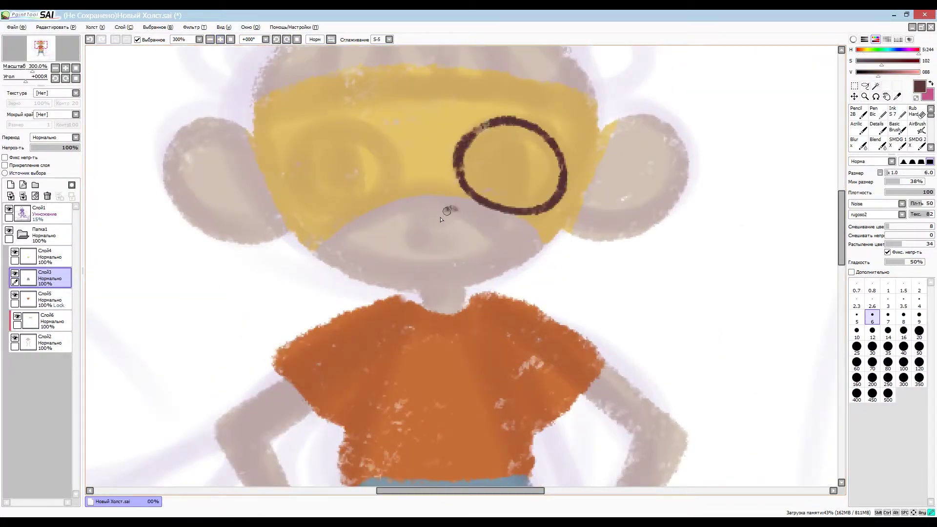
drag(656, 156, 593, 208)
click(17, 316)
mouse_move(344, 125)
mouse_down()
mouse_move(364, 187)
mouse_move(508, 186)
mouse_up()
drag(469, 147, 518, 190)
Draw a grinning mouth with fangs and dark interior, plus an eyebrow.
drag(312, 142, 352, 200)
click(920, 300)
drag(390, 236, 464, 236)
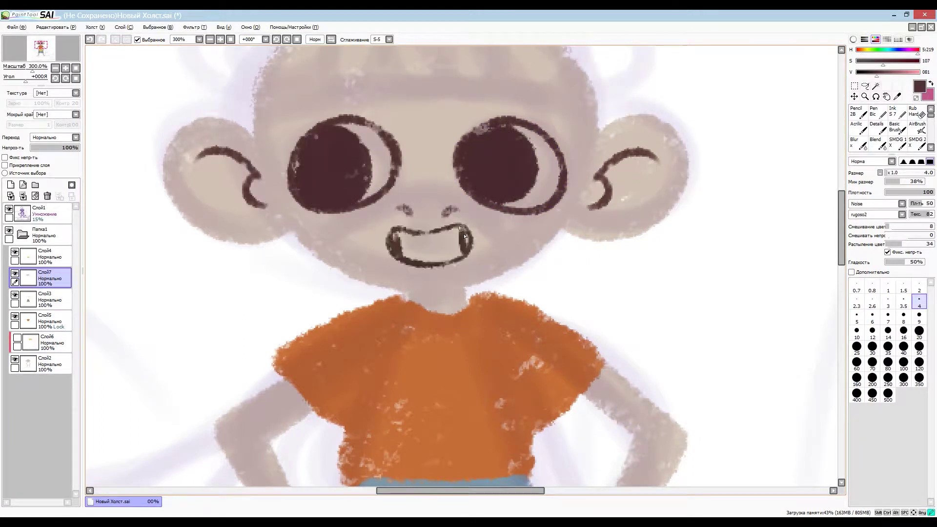
drag(406, 256, 447, 258)
key(bracketright)
key(bracketright)
key(bracketright)
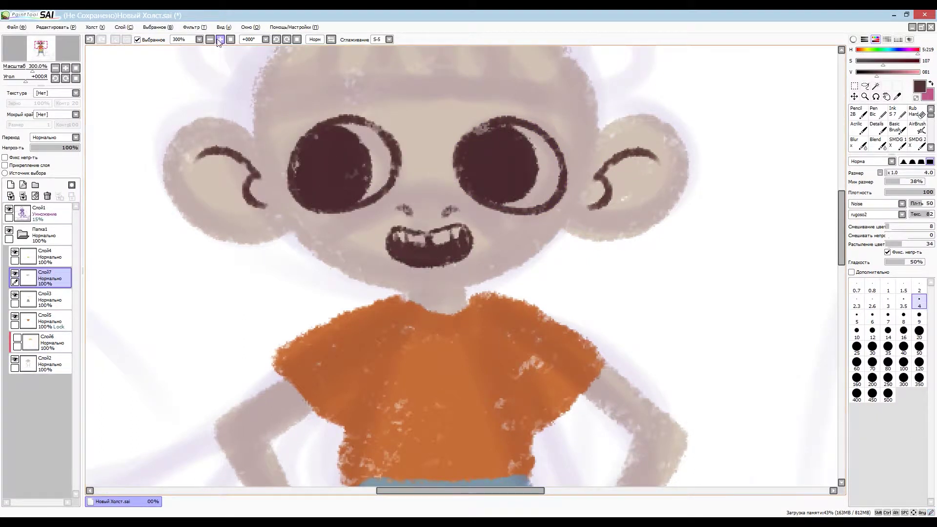
scroll(458, 263, up, 5)
drag(512, 204, 507, 205)
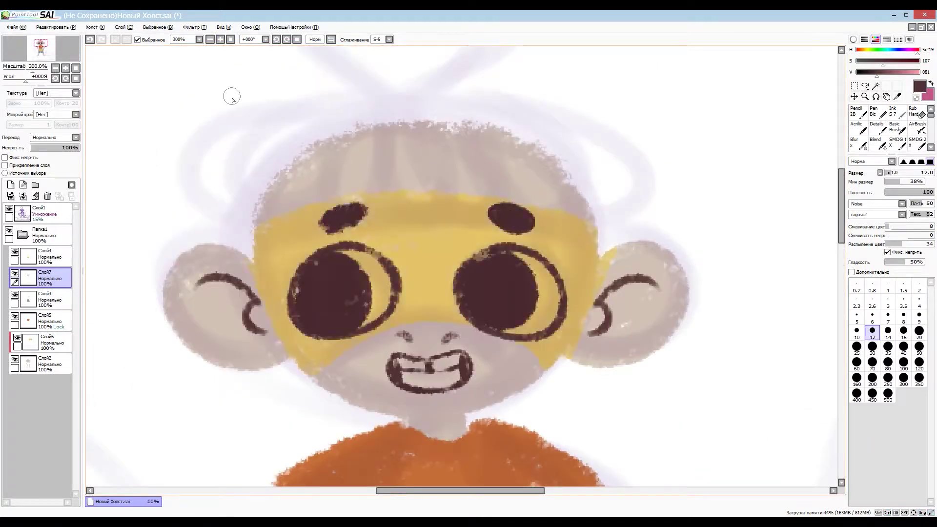
Add white highlights to the eye crescents and whiten the teeth.
click(44, 298)
drag(525, 254, 541, 323)
key(ctrl+z)
click(43, 321)
drag(525, 254, 542, 322)
drag(359, 254, 417, 371)
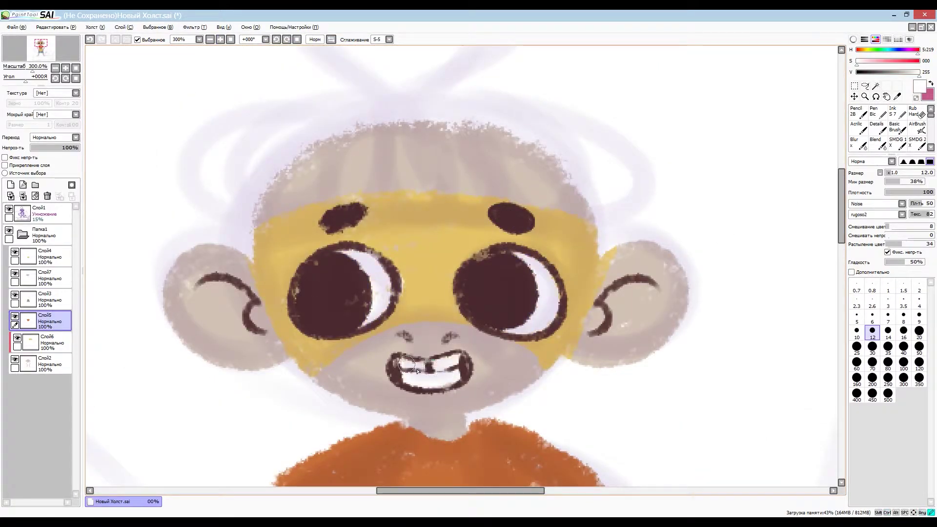
scroll(418, 371, down, 5)
Recolour the locked mask layer blue and add a white eye highlight on a new layer.
click(920, 362)
drag(537, 219, 314, 247)
scroll(606, 269, up, 5)
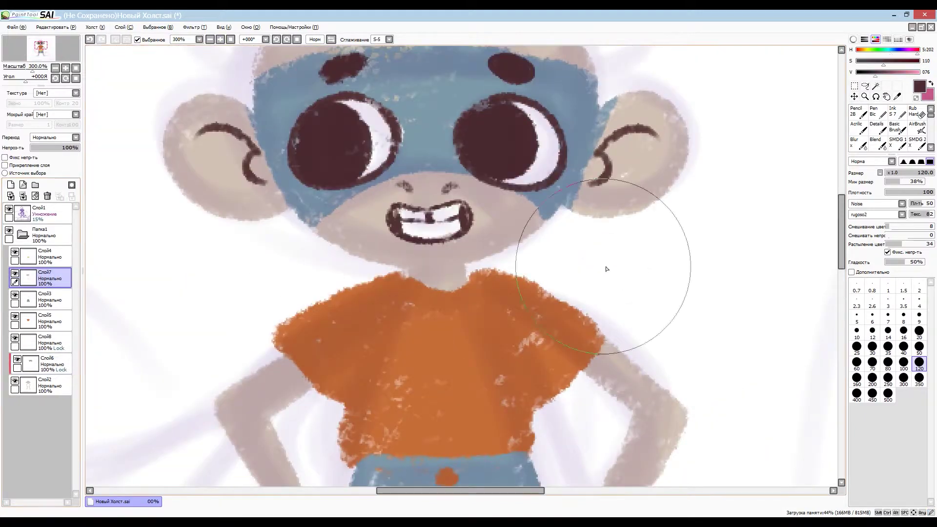
scroll(544, 225, up, 3)
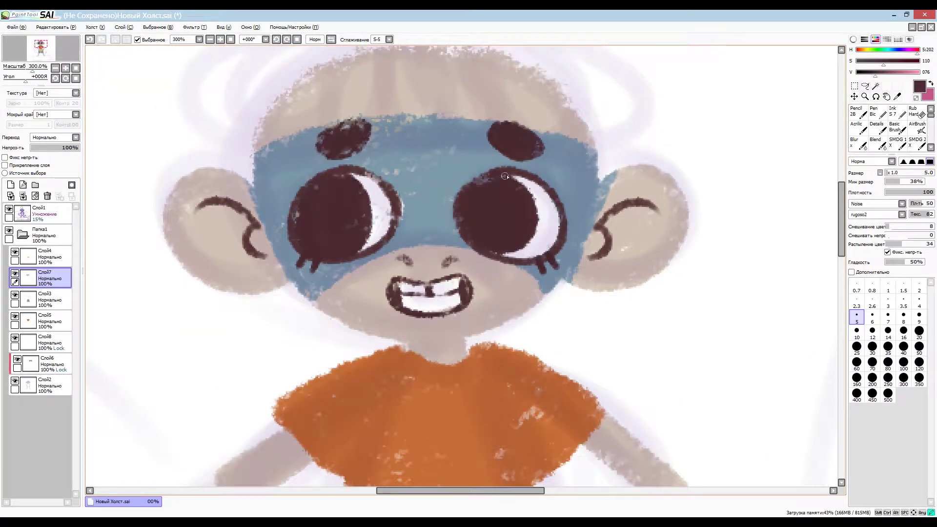
key(ctrl+shift+n)
drag(536, 221, 499, 217)
scroll(517, 215, down, 3)
Paint the hair solidly in orange over the head.
scroll(406, 161, up, 1)
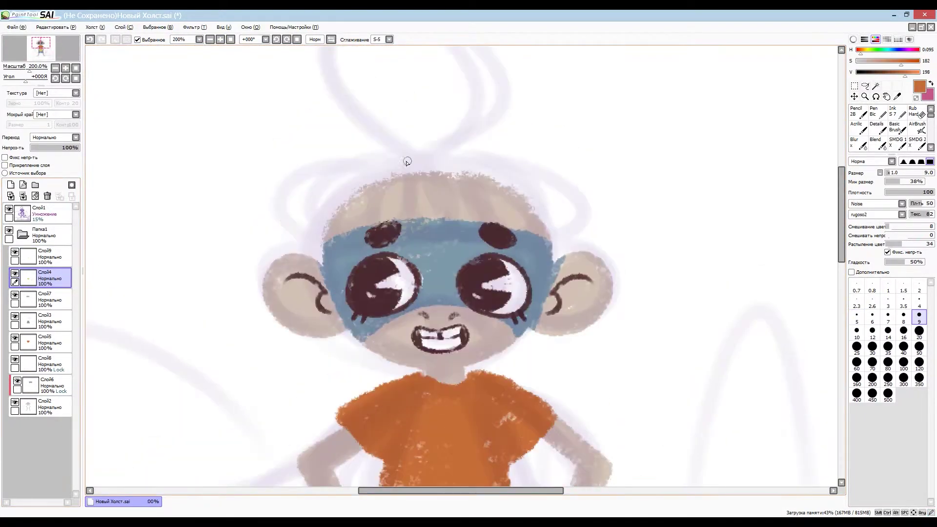
drag(312, 244, 601, 220)
mouse_move(439, 171)
mouse_down()
mouse_move(313, 226)
mouse_move(576, 215)
mouse_move(317, 196)
mouse_up()
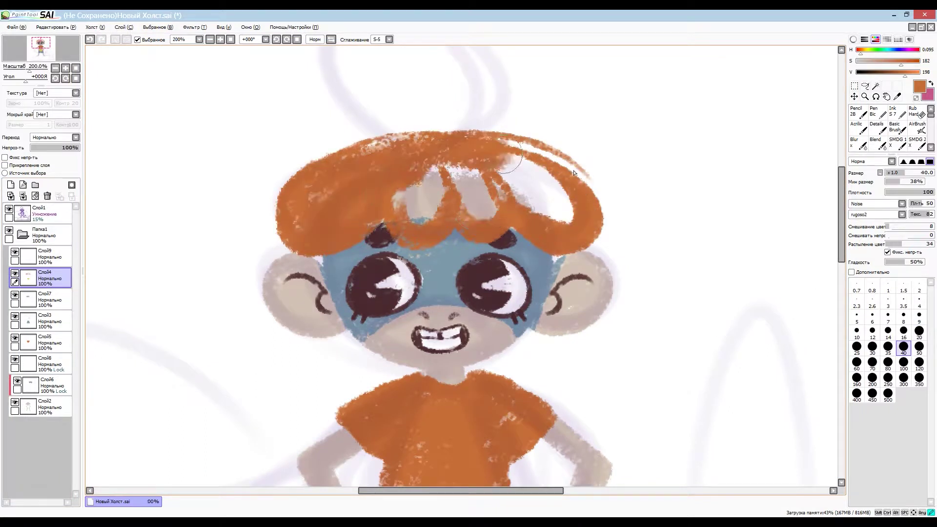
drag(342, 156, 586, 186)
drag(302, 166, 509, 131)
scroll(559, 155, down, 1)
Add an orange hair bun and paint white socks and orange shoes on the leg layer.
drag(430, 205, 440, 229)
key(ctrl+z)
key(bracketright)
key(bracketright)
key(bracketright)
key(ctrl+y)
scroll(684, 320, down, 5)
click(46, 385)
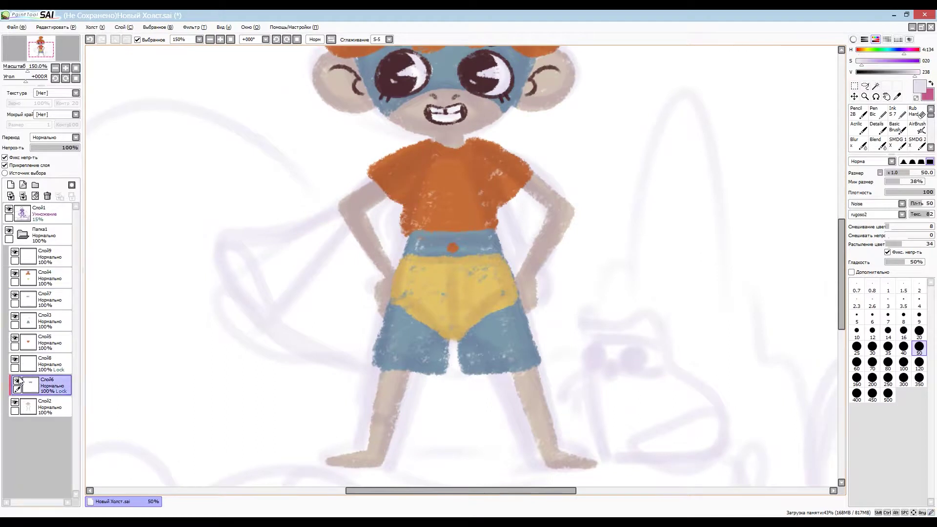
drag(542, 449, 562, 389)
scroll(563, 390, down, 2)
Outline the pet in brownish pink on its own layer.
click(46, 364)
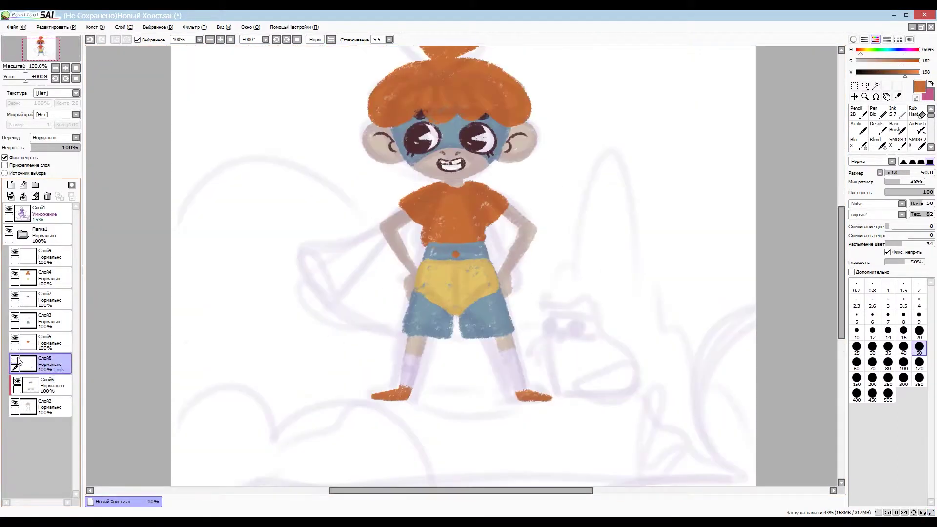
scroll(488, 244, up, 3)
click(866, 62)
mouse_move(628, 276)
mouse_down()
mouse_move(718, 239)
mouse_move(652, 303)
mouse_move(732, 318)
mouse_move(636, 322)
mouse_move(778, 442)
mouse_up()
key(bracketright)
key(bracketright)
key(bracketright)
Add a layer clipped to the pet and paint a blue mask band across it.
click(46, 407)
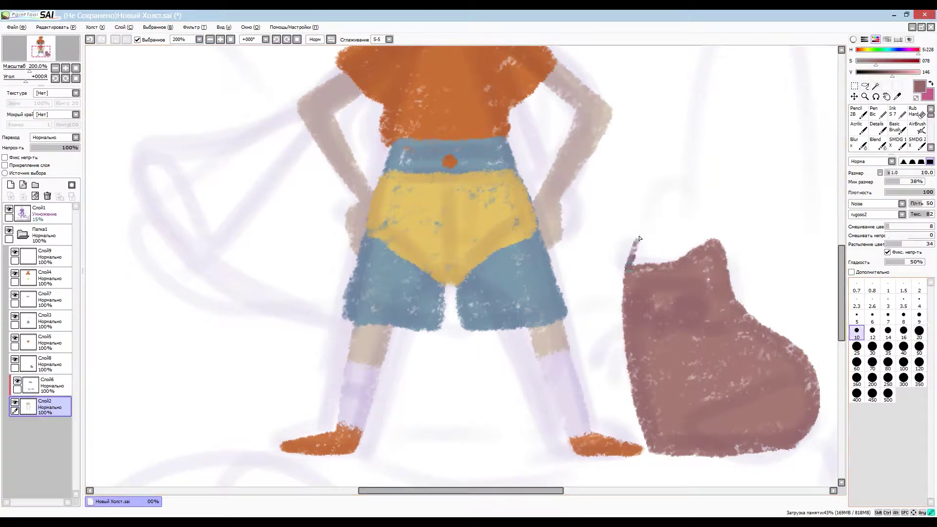
click(47, 364)
click(11, 185)
click(5, 165)
alt+click(488, 303)
scroll(635, 293, up, 1)
drag(627, 313, 667, 327)
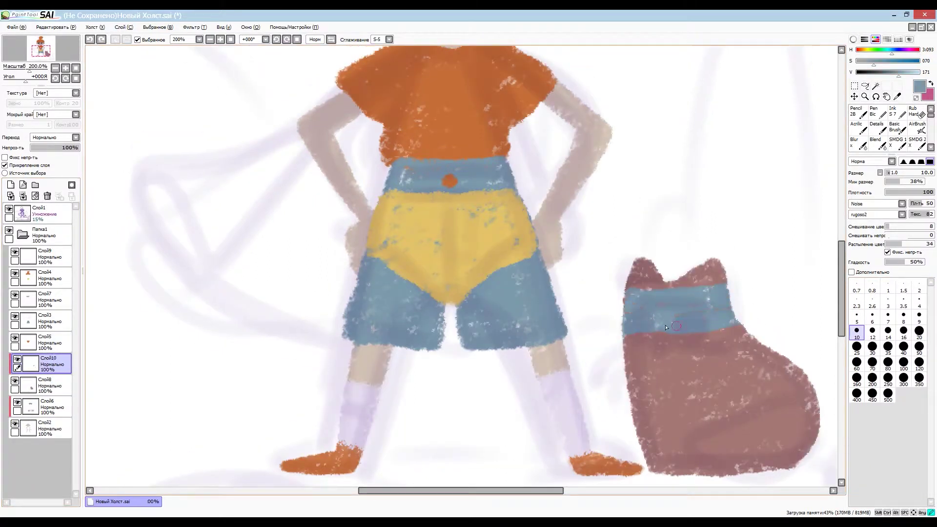
Draw dark brown details on the pet's band and add white eye highlights.
click(46, 341)
scroll(586, 293, up, 1)
mouse_move(557, 254)
mouse_down()
mouse_move(580, 279)
mouse_move(505, 307)
mouse_up()
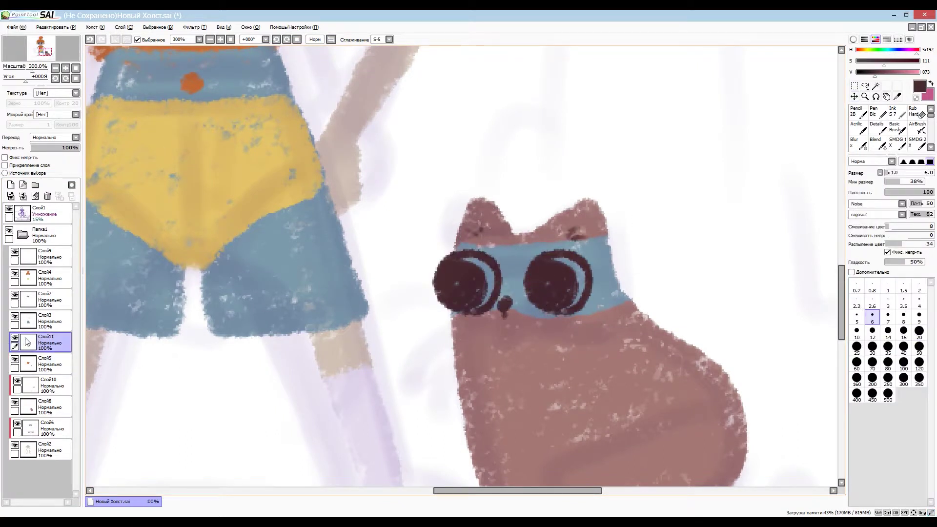
drag(27, 342, 27, 364)
drag(476, 264, 488, 290)
scroll(291, 93, down, 3)
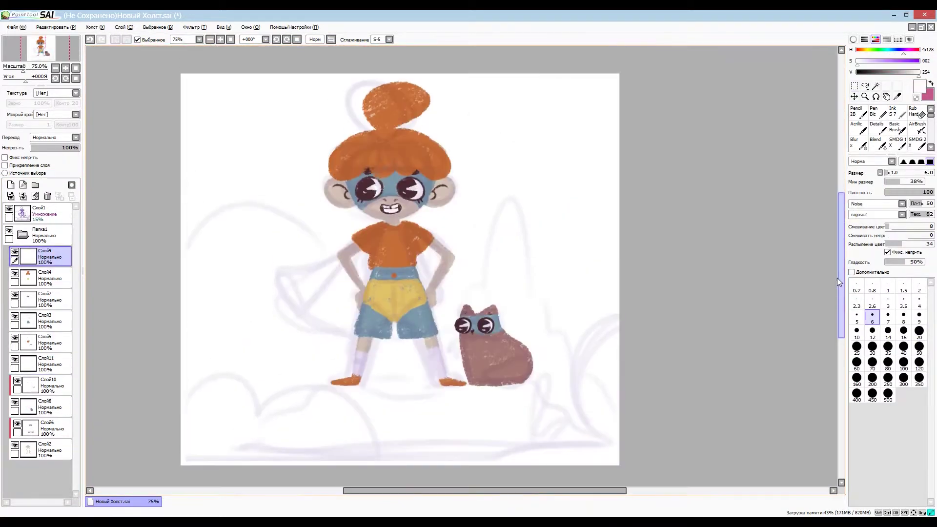
Outline and fill a red cape from shoulder to hips with a size-20 brush.
click(44, 299)
scroll(341, 244, up, 2)
click(922, 27)
mouse_move(241, 361)
mouse_down()
mouse_move(178, 285)
mouse_move(336, 213)
mouse_up()
mouse_move(233, 361)
mouse_down()
mouse_move(204, 286)
mouse_move(342, 361)
mouse_up()
On a new bottom layer, paint dark red shading behind and inside the cape.
click(11, 185)
drag(483, 244, 468, 307)
click(920, 347)
mouse_move(254, 351)
mouse_down()
mouse_move(331, 339)
mouse_move(357, 254)
mouse_up()
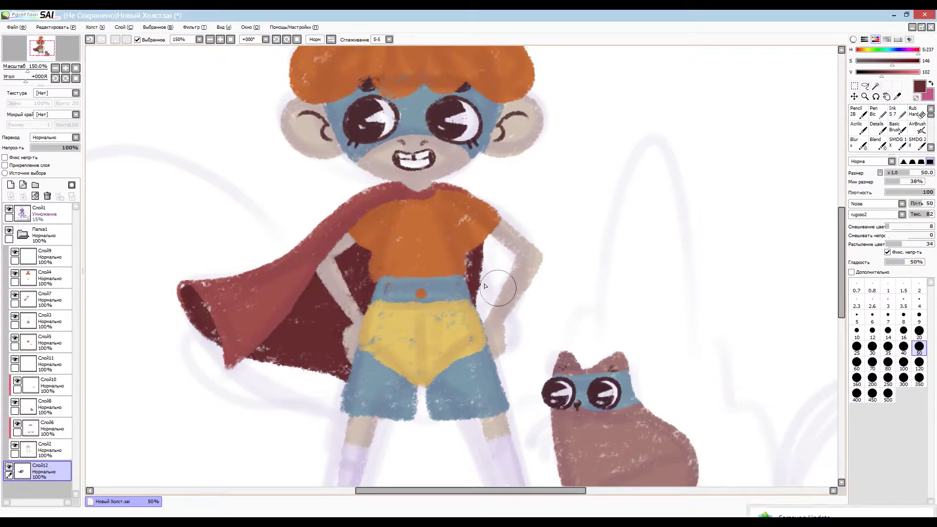
Dab a blue clasp at the girl's neck on the outfit layer.
click(44, 320)
click(919, 331)
click(421, 202)
Add new bottom layers and paint pink blush on both cheeks.
scroll(194, 188, down, 2)
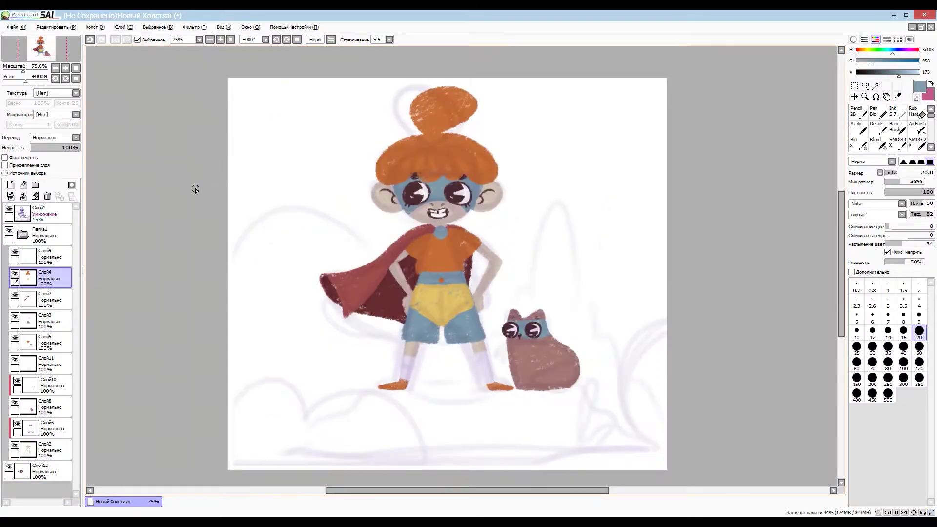
key(ctrl+u)
key(Escape)
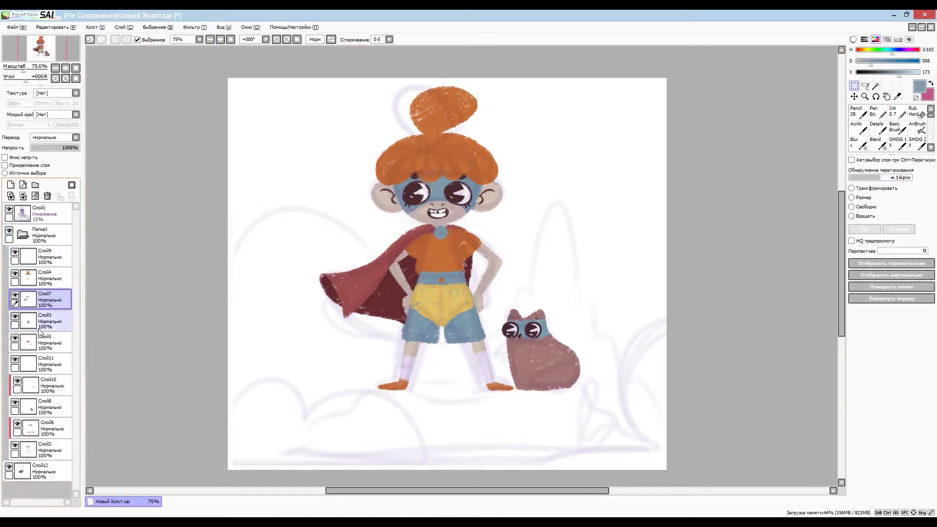
click(36, 184)
click(10, 185)
scroll(439, 220, up, 2)
mouse_move(359, 149)
mouse_down()
mouse_move(469, 154)
mouse_move(357, 159)
mouse_up()
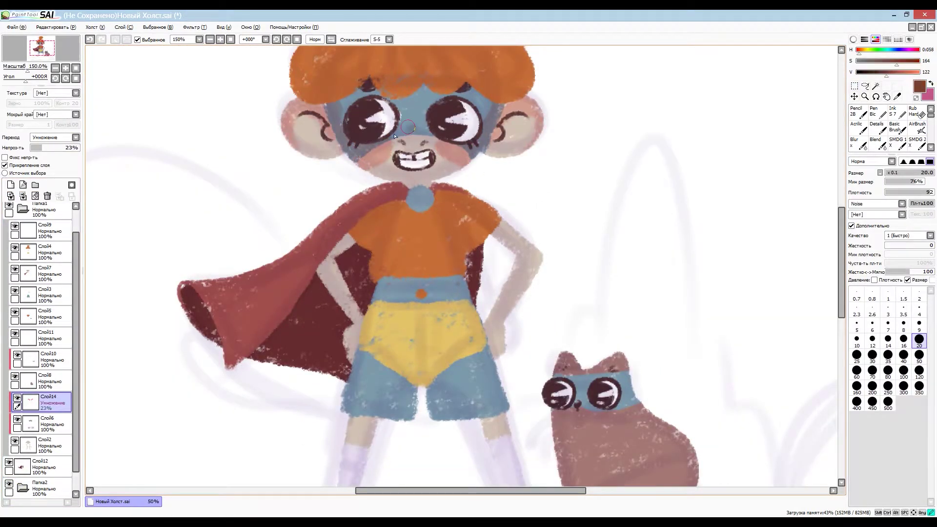
Outline a brown rock around the characters' feet on the rock layer.
scroll(395, 297, down, 1)
click(47, 488)
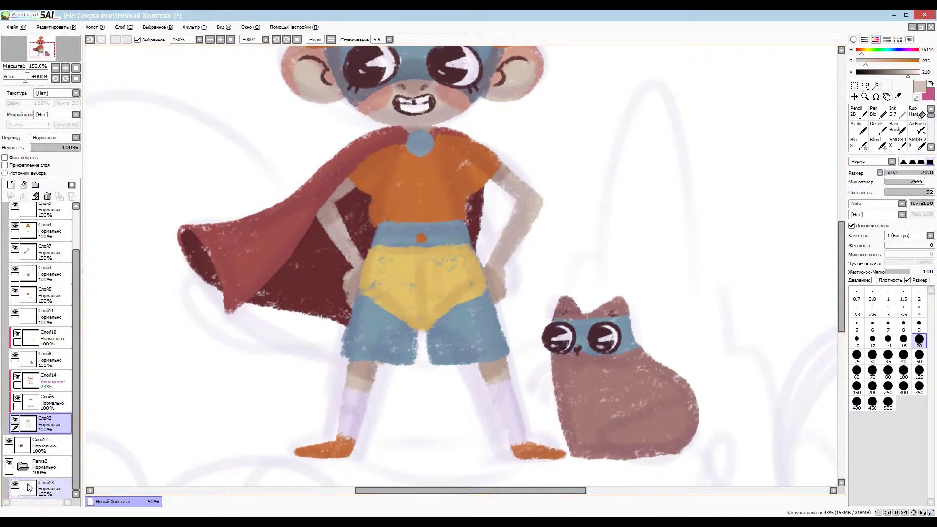
mouse_move(314, 366)
mouse_down()
mouse_move(243, 415)
mouse_move(425, 358)
mouse_move(625, 406)
mouse_move(664, 372)
mouse_up()
key(b)
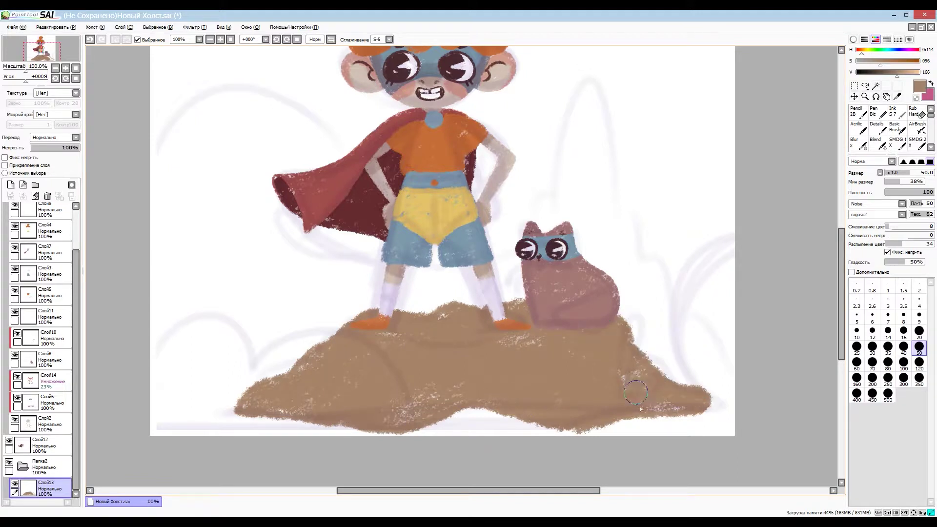
Paint a dark shadow on the rock beneath the feet.
scroll(97, 241, down, 1)
drag(373, 313, 588, 309)
drag(78, 147, 48, 148)
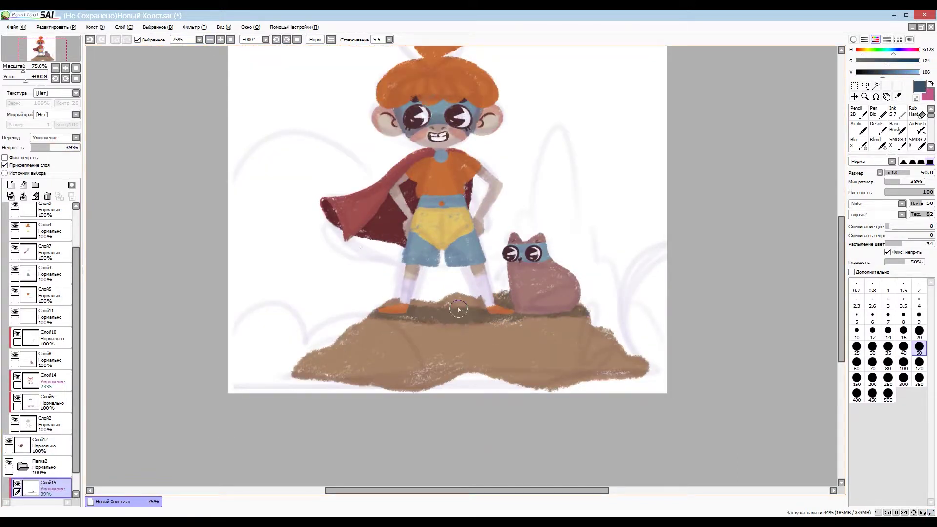
scroll(826, 297, up, 3)
On a new layer, paint a large teal bush left of the girl and a yellow bush.
click(10, 185)
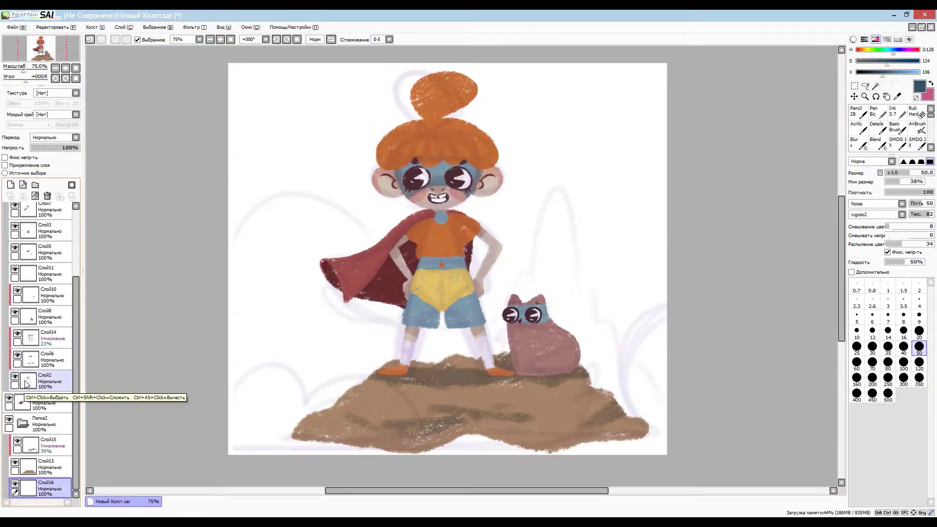
drag(889, 72, 910, 72)
drag(230, 222, 314, 210)
drag(234, 254, 352, 196)
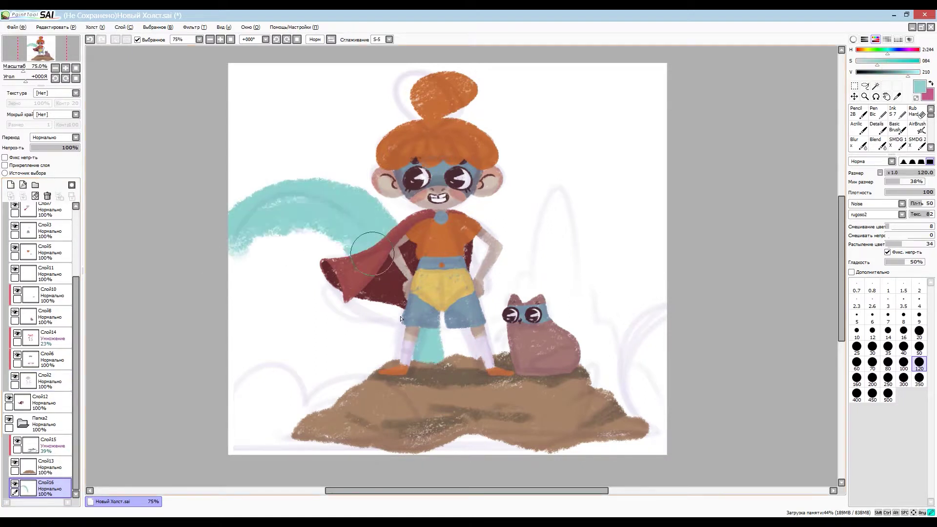
drag(254, 390, 293, 262)
mouse_move(664, 312)
mouse_down()
mouse_move(634, 419)
mouse_move(654, 352)
mouse_move(537, 444)
mouse_up()
Paint blue-grey bushes on a new layer and recolour them with Hue/Saturation.
click(919, 332)
click(10, 185)
click(920, 346)
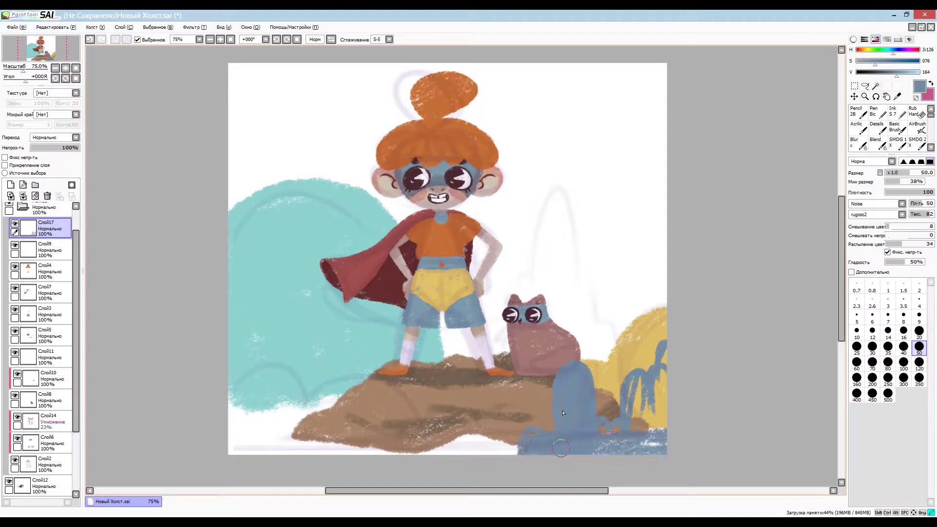
drag(635, 381, 655, 439)
key(ctrl+u)
drag(136, 228, 140, 228)
click(158, 276)
Paint a large mauve-orange bush across the lower left on a new layer.
click(11, 185)
mouse_move(235, 386)
mouse_down()
mouse_move(205, 433)
mouse_move(368, 422)
mouse_move(352, 361)
mouse_up()
click(919, 362)
drag(429, 444, 239, 442)
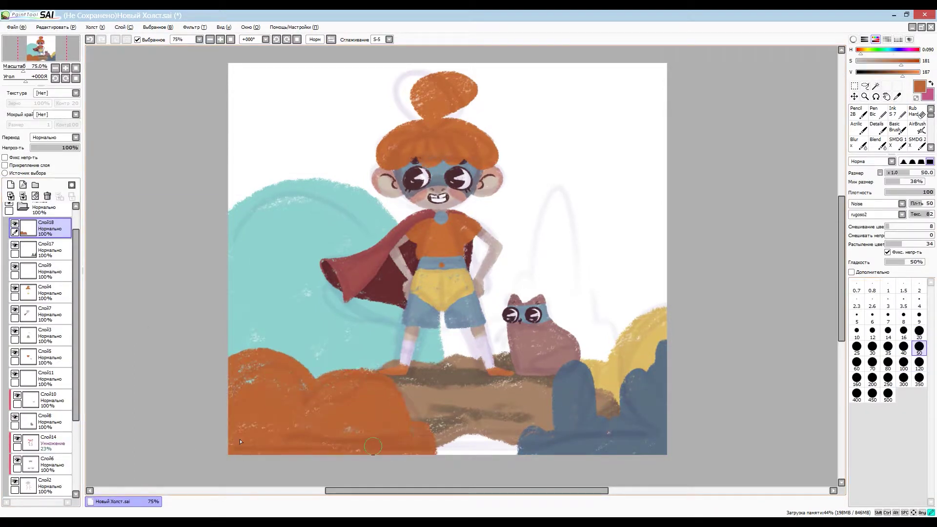
drag(254, 400, 419, 429)
drag(76, 368, 76, 446)
Paint a tall dark blue bush behind the cat and refine its edges.
click(44, 488)
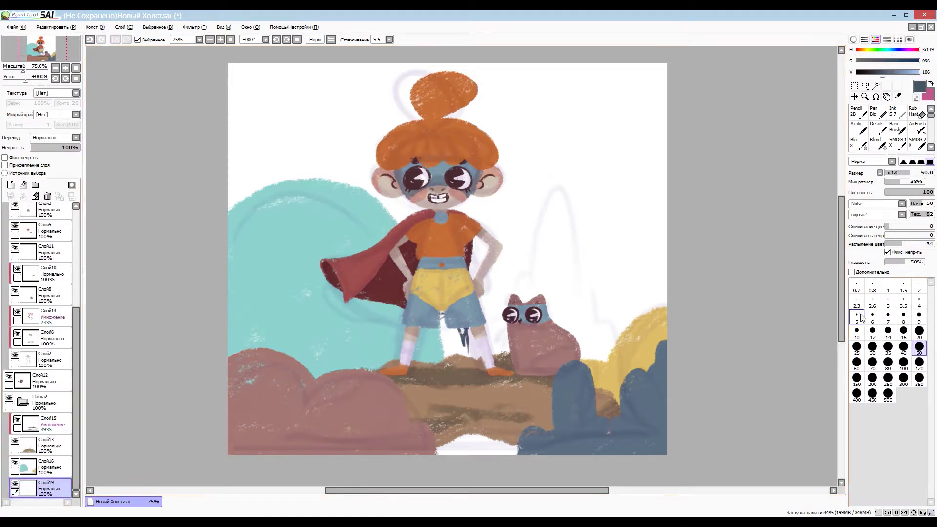
drag(537, 273, 586, 337)
click(919, 346)
drag(439, 318, 508, 361)
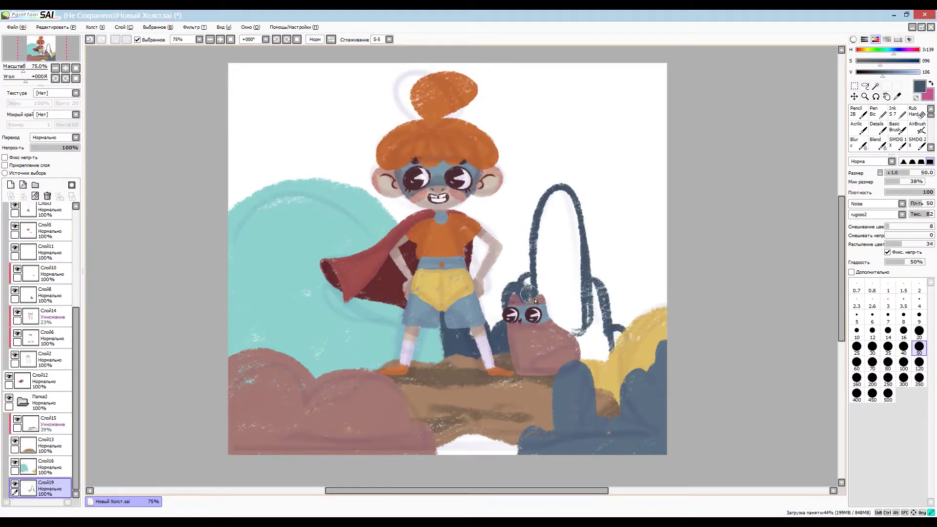
drag(532, 293, 576, 195)
drag(581, 288, 620, 361)
click(919, 332)
click(210, 39)
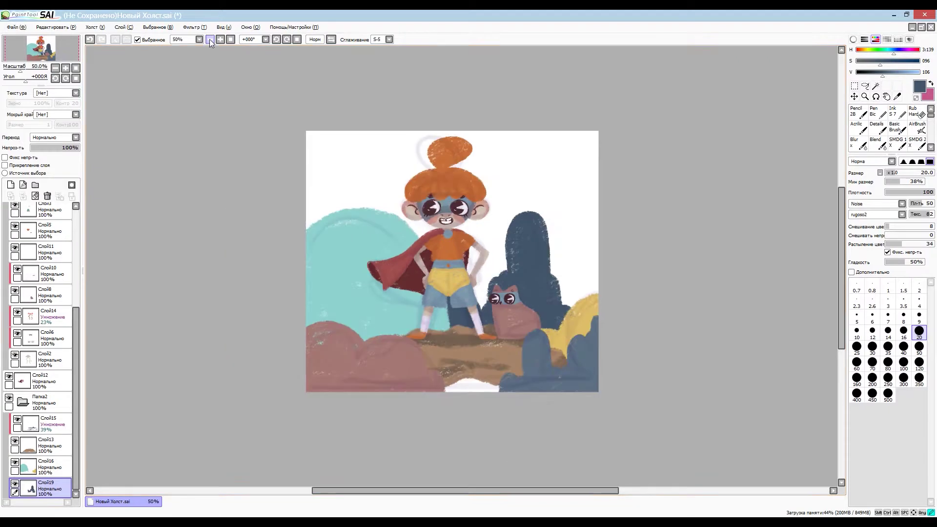
click(10, 185)
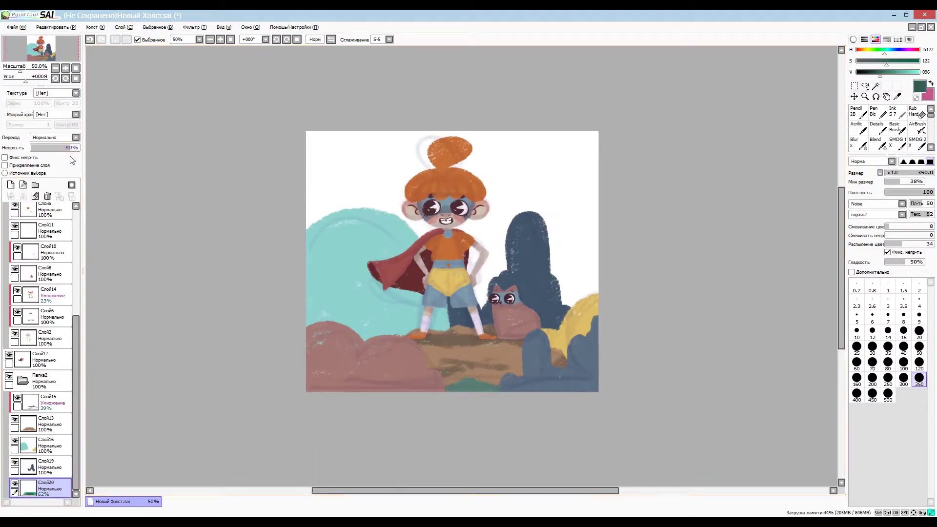
Shade the brown rock with darker strokes.
drag(420, 342, 517, 371)
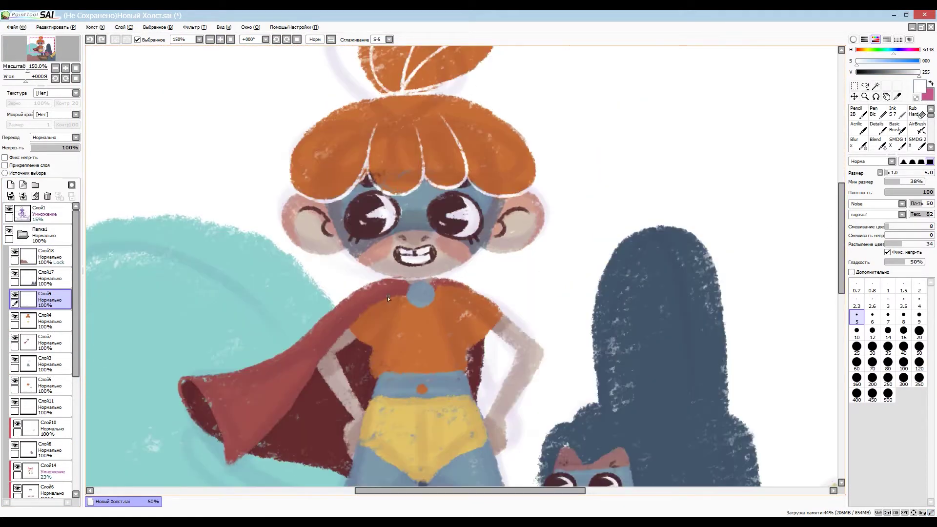
scroll(462, 250, down, 3)
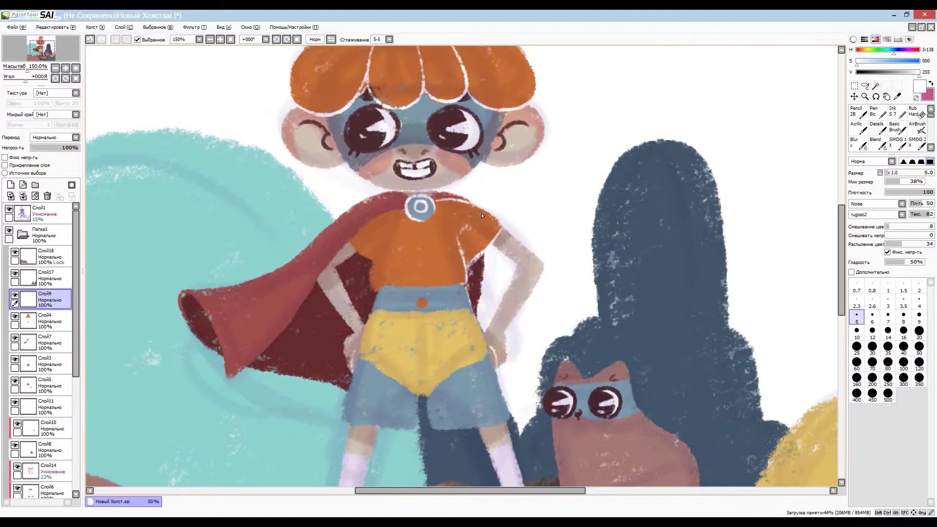
scroll(481, 215, down, 3)
drag(507, 337, 439, 343)
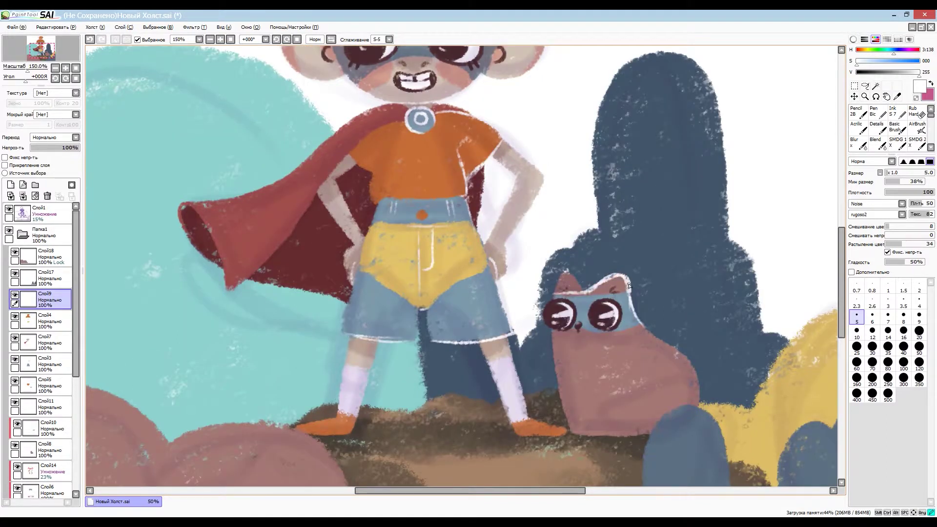
scroll(544, 308, up, 1)
Trace a thin white outline along the cape's edge.
drag(234, 306, 325, 211)
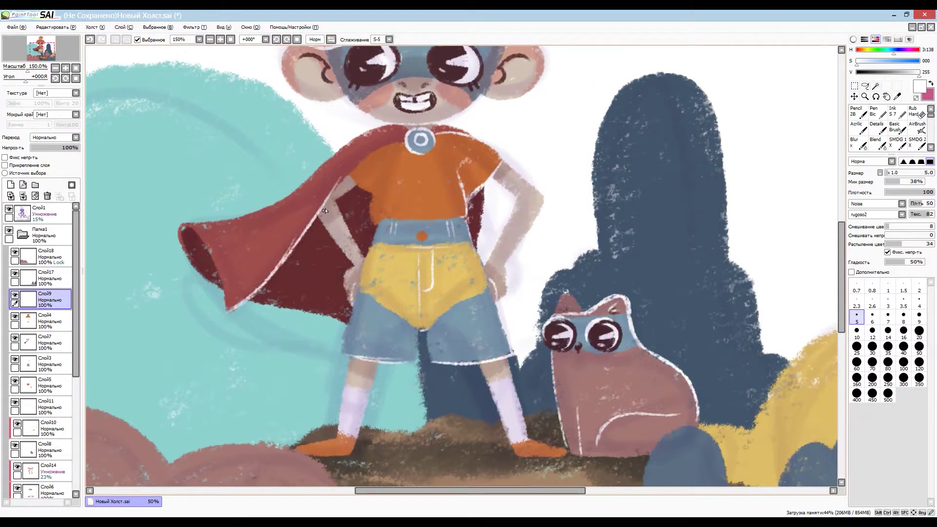
scroll(367, 373, down, 5)
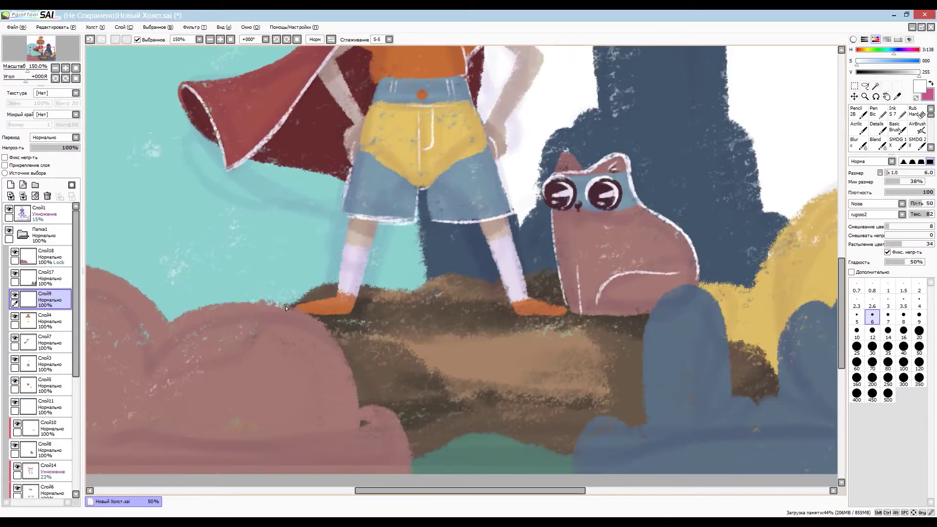
key(ctrl+0)
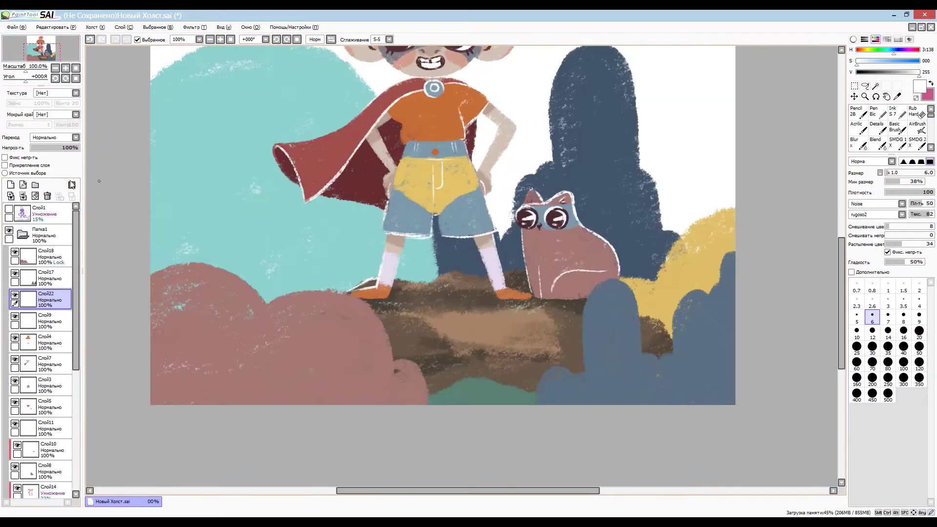
scroll(384, 220, down, 1)
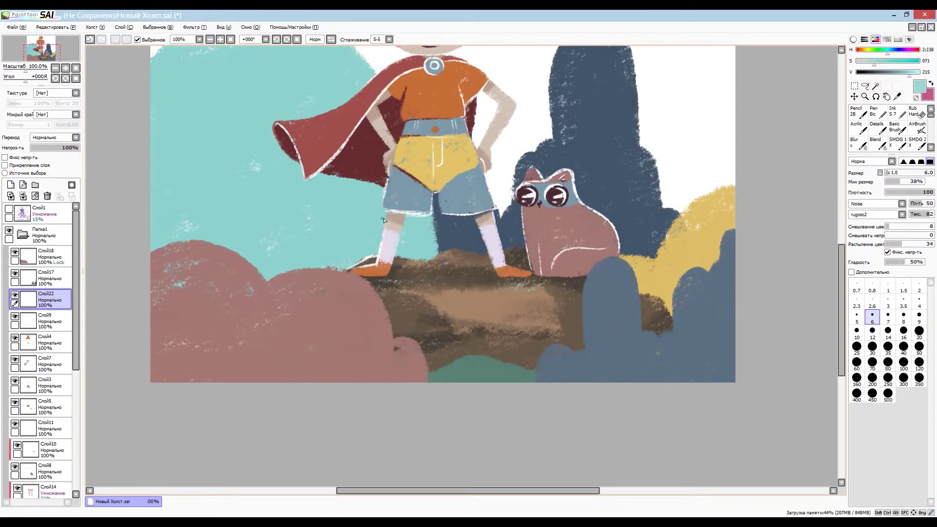
scroll(532, 183, up, 3)
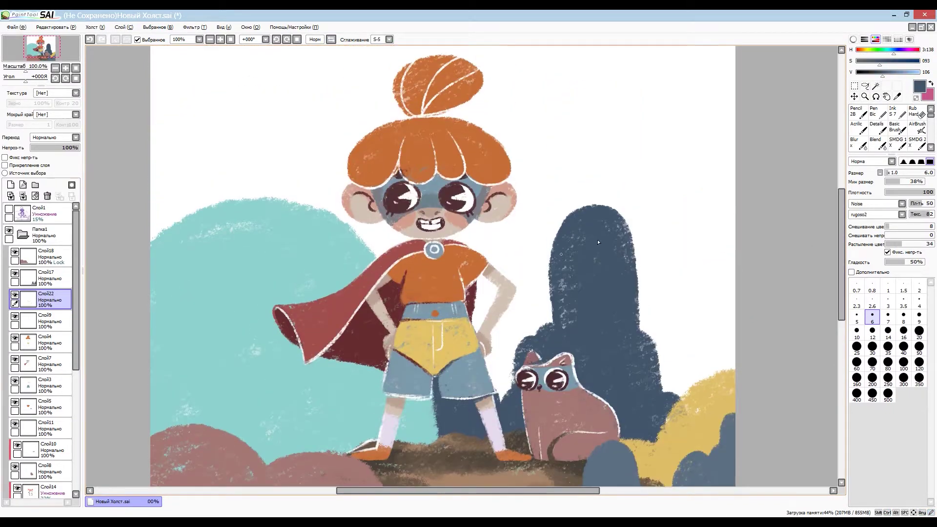
On a new layer, paint white line patterns on the dark bush.
click(10, 185)
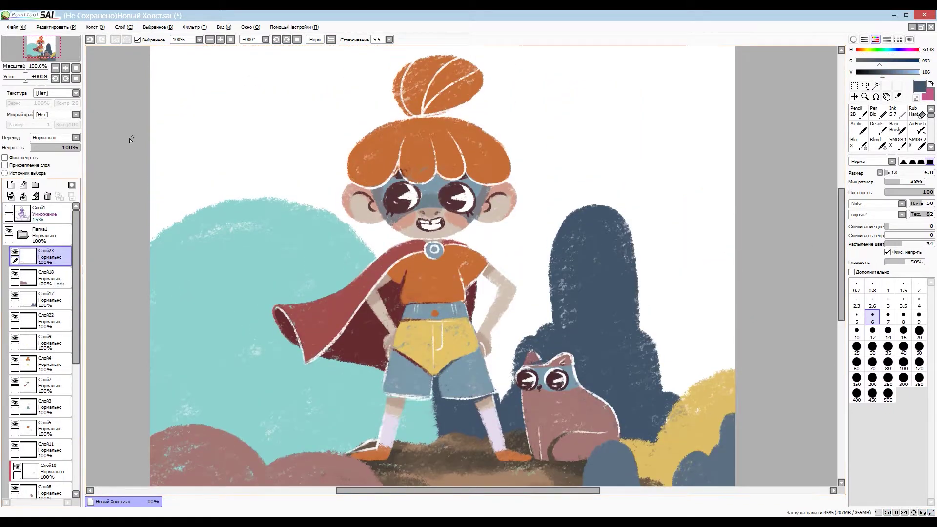
scroll(536, 348, down, 1)
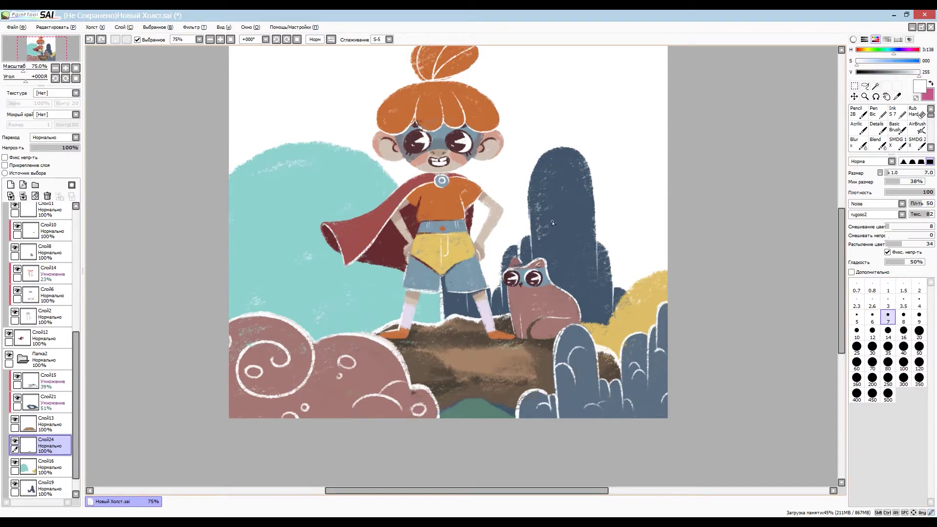
drag(615, 322, 626, 289)
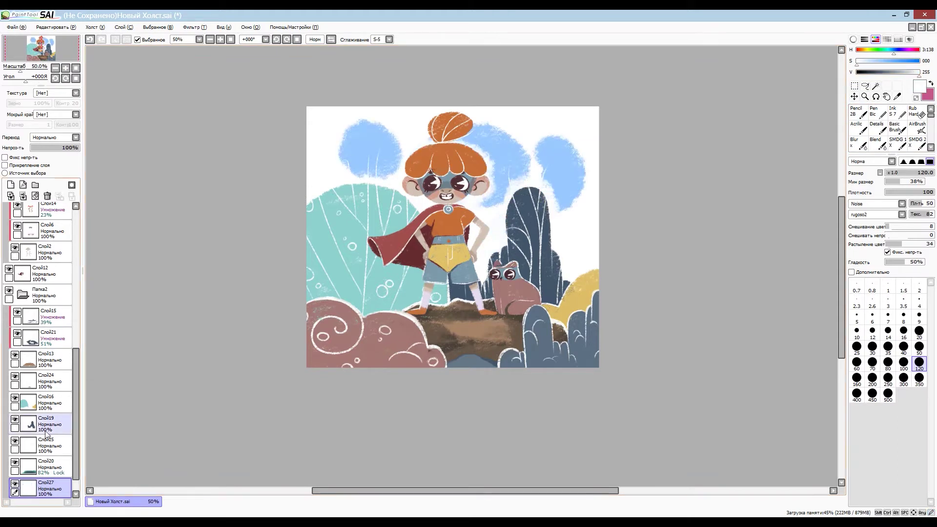
scroll(46, 433, down, 1)
click(46, 360)
key(e)
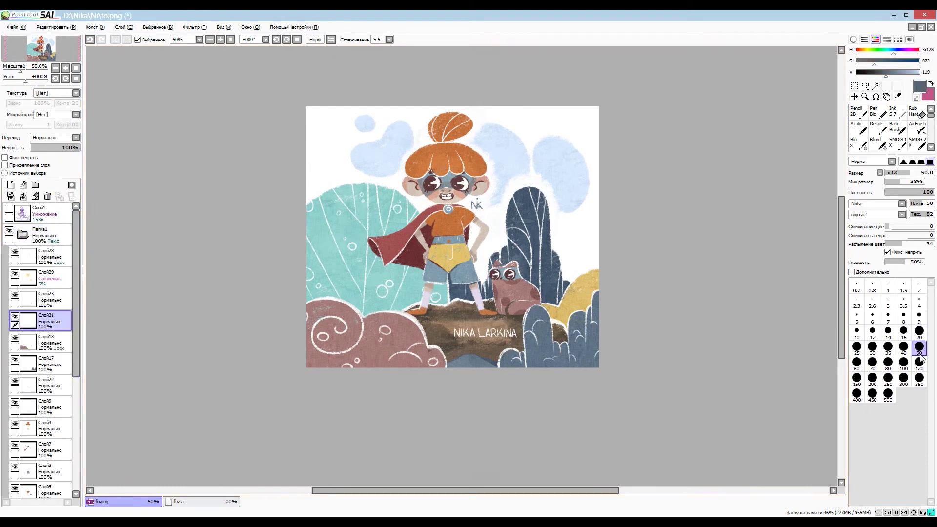
Turn off transparency preservation on the signature layer.
click(5, 157)
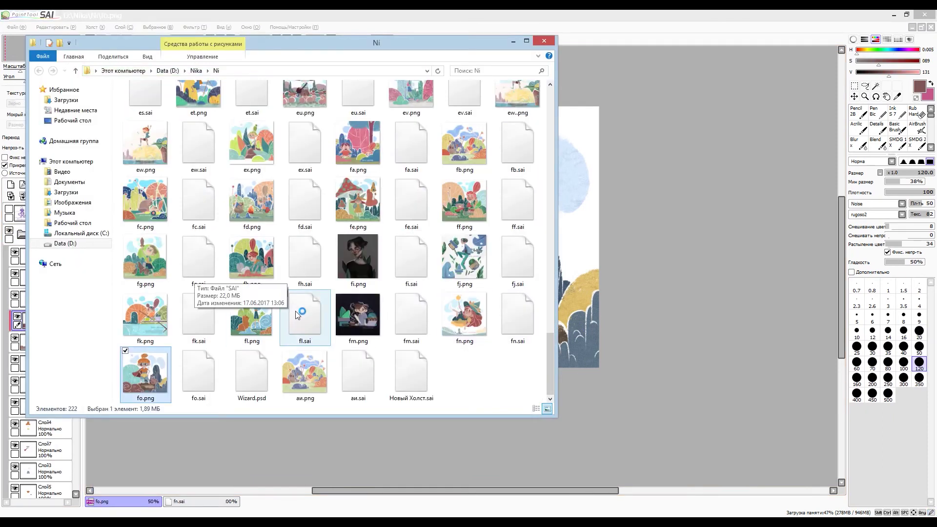